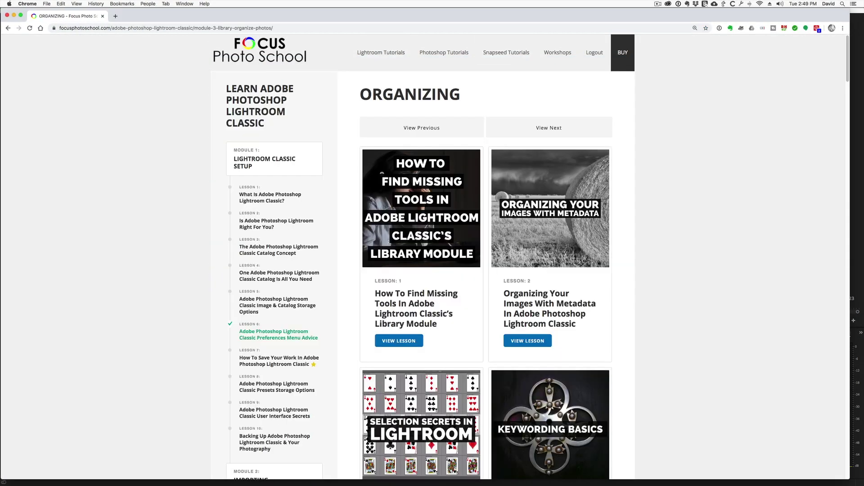
Step: Scroll through the Organizing module page of the Lightroom Classic course
scroll(419, 293, "down", 3)
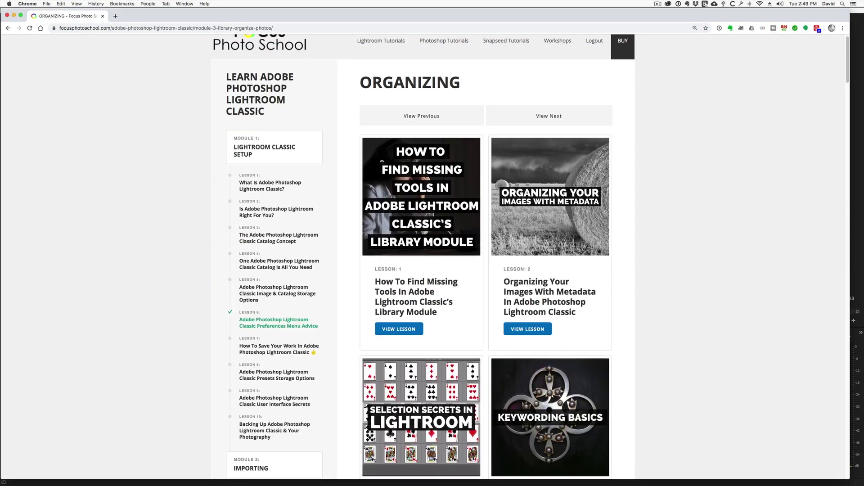
scroll(419, 270, "down", 10)
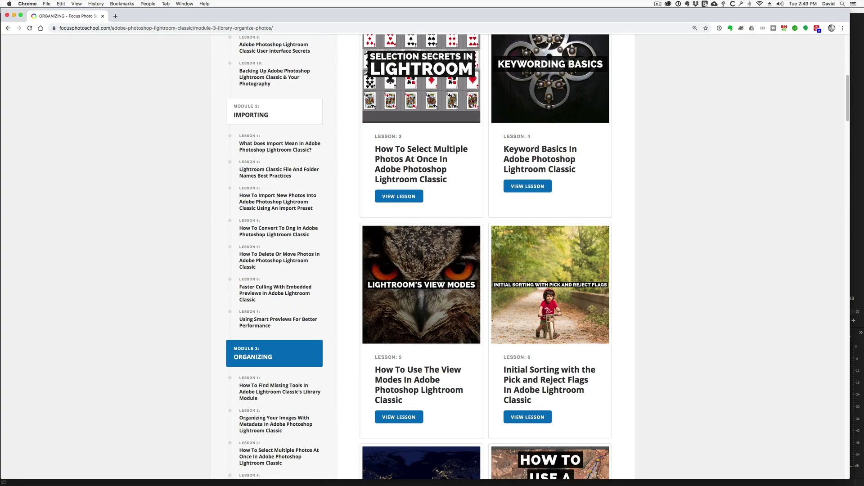
scroll(419, 270, "down", 20)
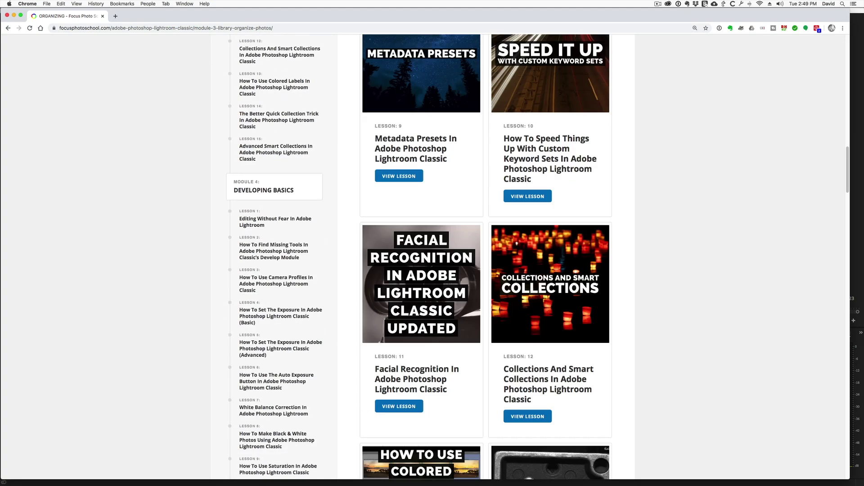
scroll(418, 270, "down", 5)
scroll(419, 270, "up", 12)
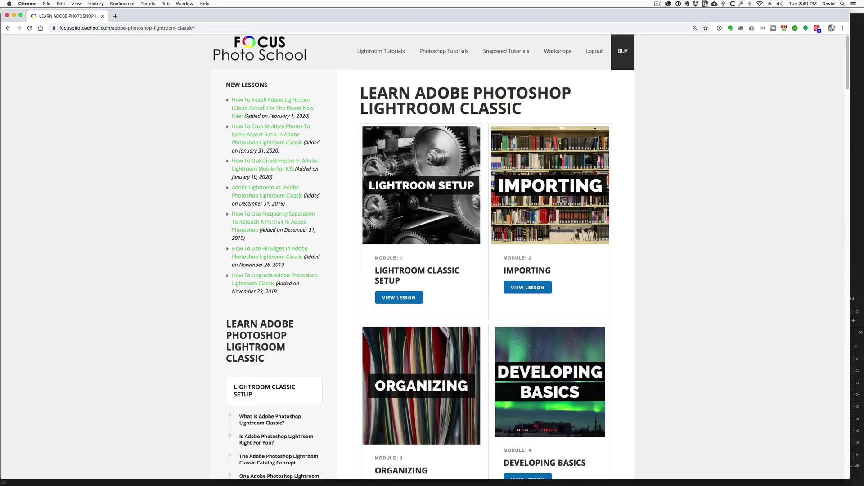
Step: Switch to the Developing Basics module and scroll through its lesson cards
left_click(550, 381)
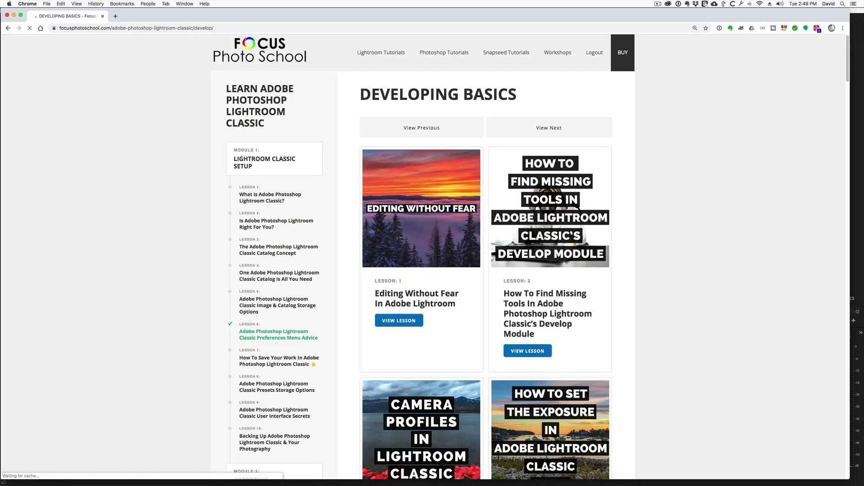
scroll(418, 270, "down", 13)
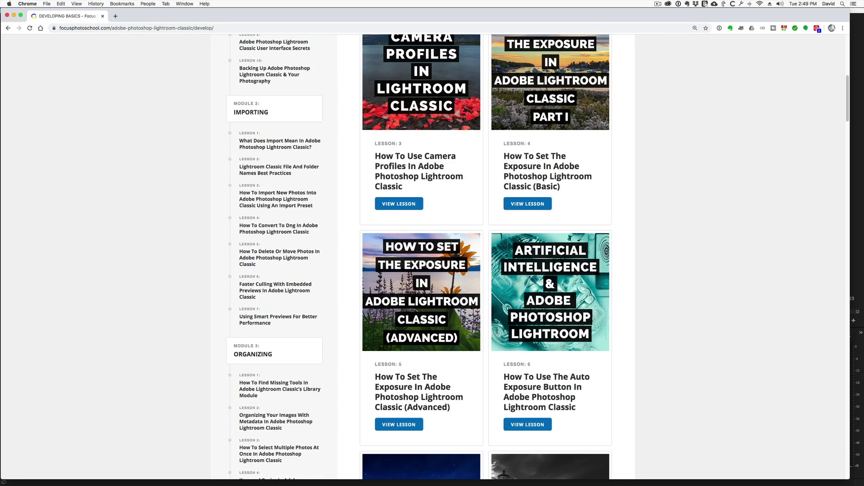
scroll(418, 270, "down", 12)
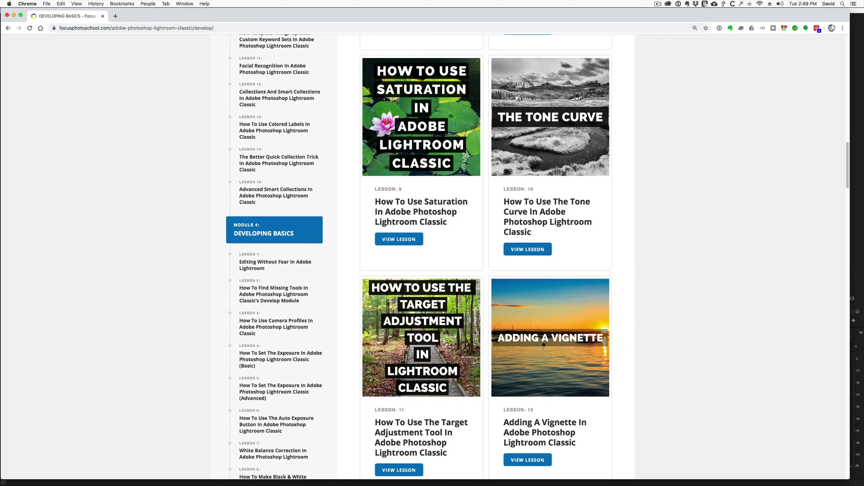
scroll(486, 270, "down", 15)
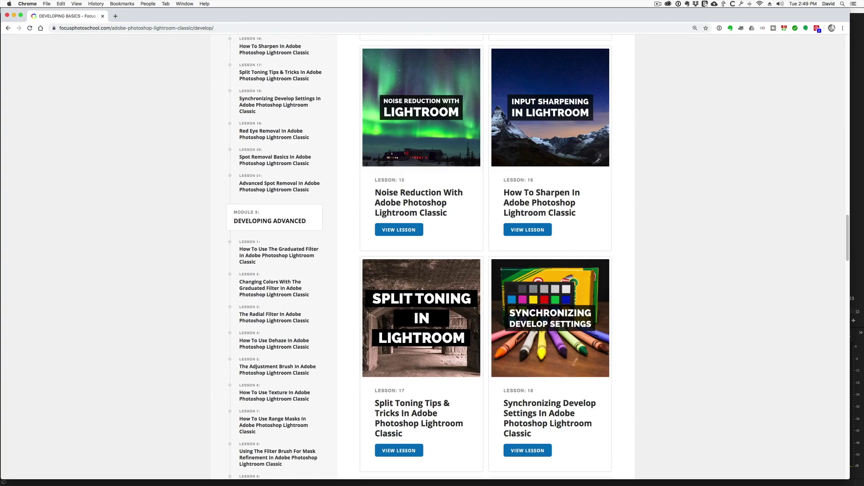
scroll(486, 270, "down", 4)
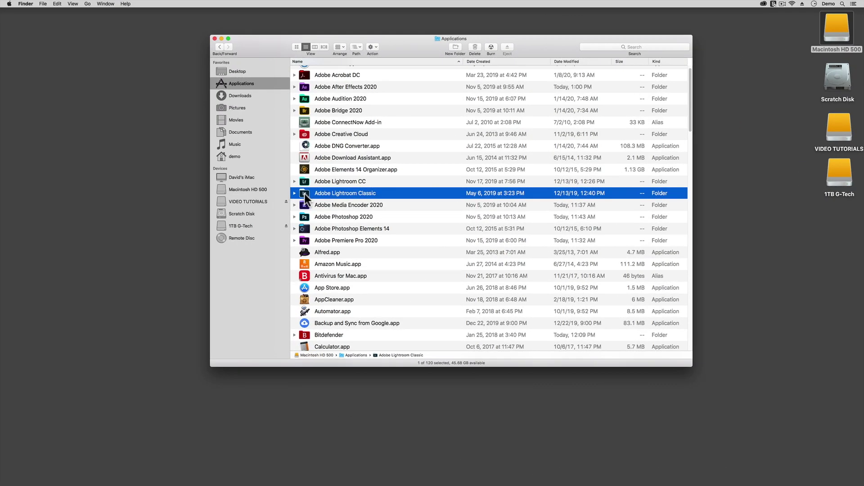
Step: Launch Adobe Lightroom Classic.app from the Adobe Lightroom Classic folder in Applications
double_click(305, 193)
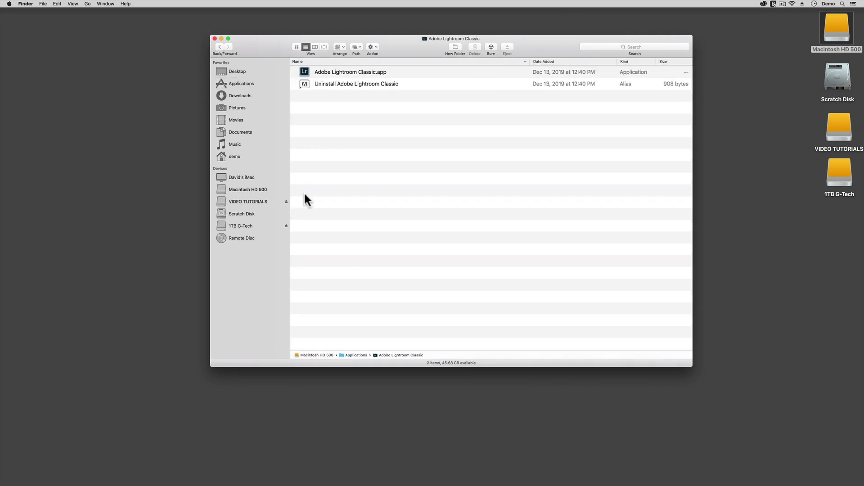
double_click(304, 73)
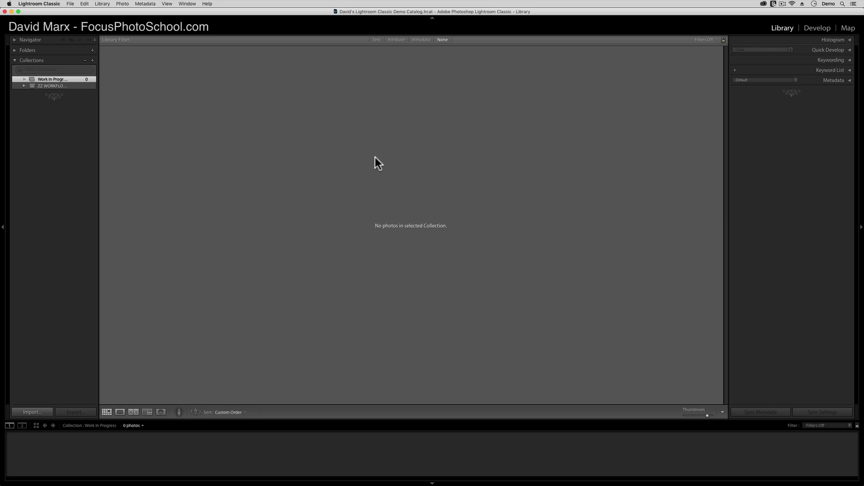
Step: Start importing the five card photos, browse Pictures and 1TB G-Tech for a destination, then cancel
left_click(29, 403)
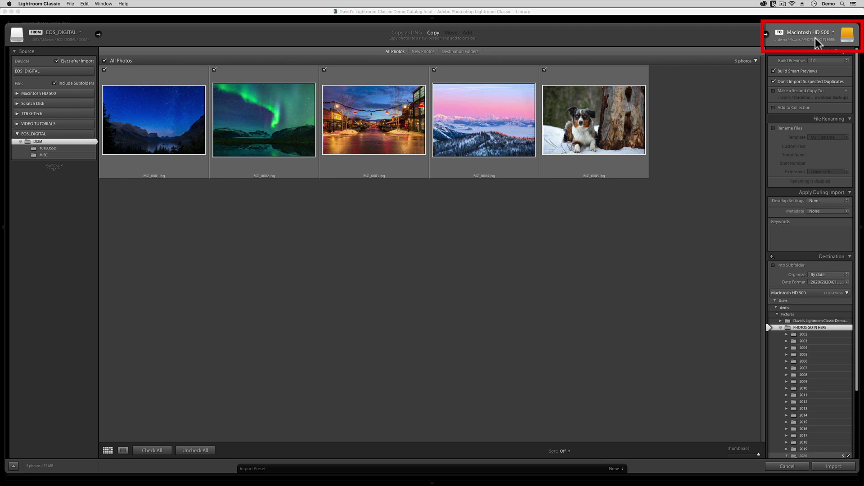
left_click(820, 39)
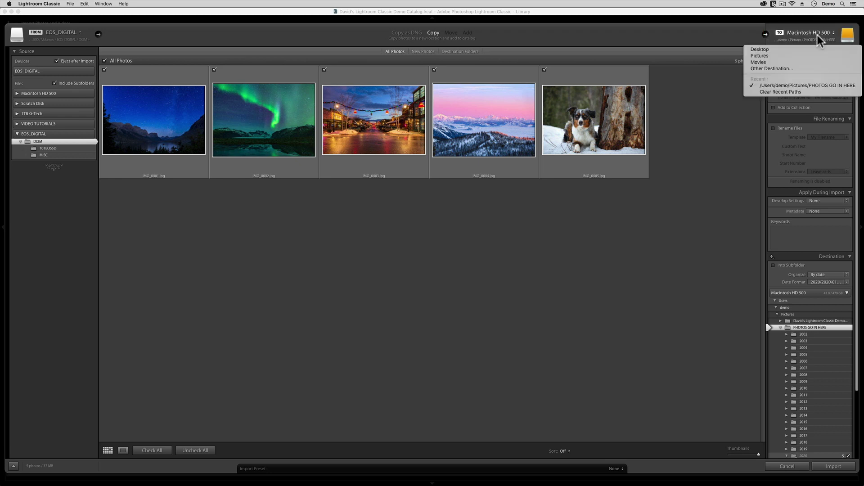
left_click(813, 70)
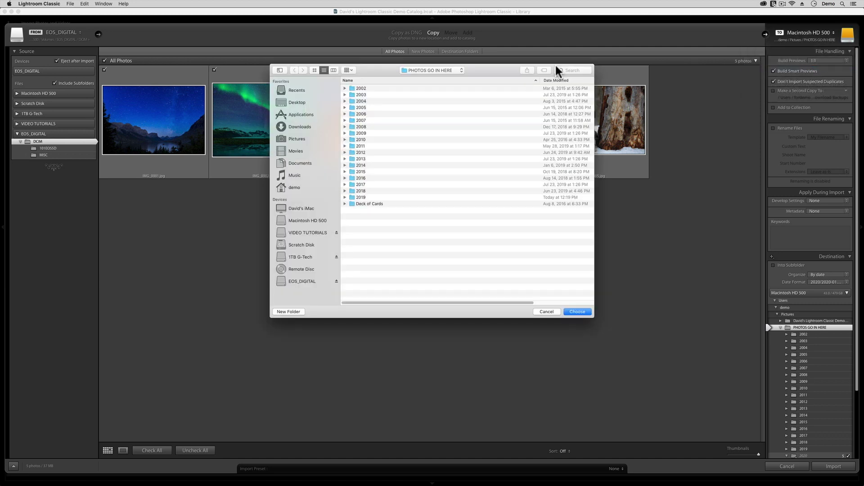
left_click(296, 139)
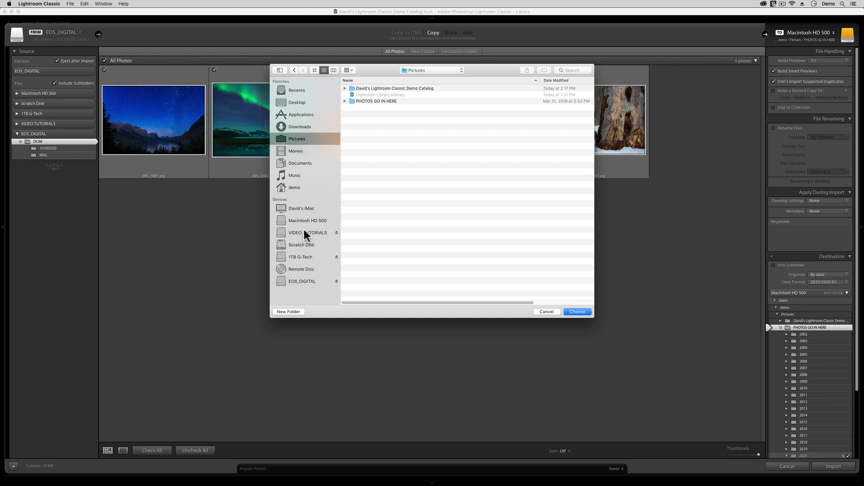
left_click(301, 257)
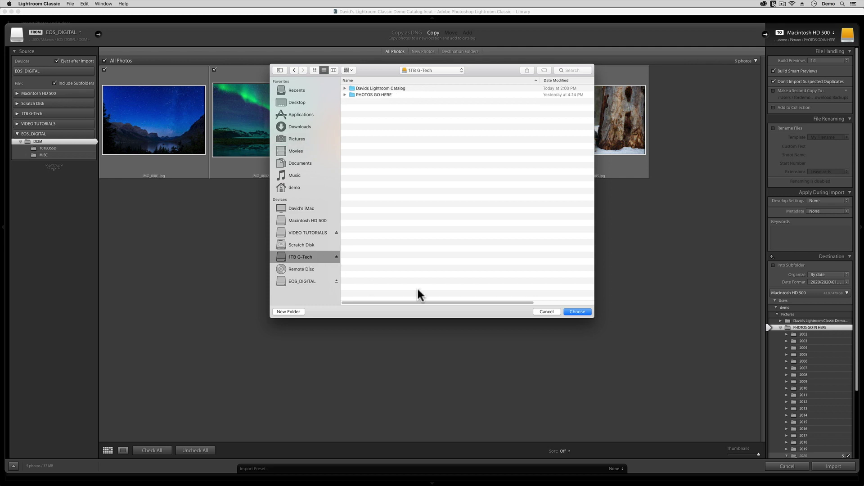
left_click(546, 312)
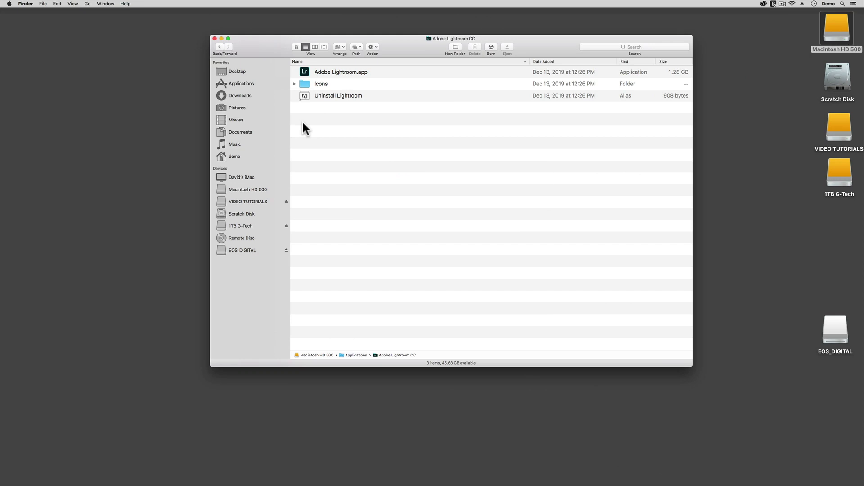
Step: Launch Adobe Lightroom.app from the Adobe Lightroom CC folder
double_click(306, 72)
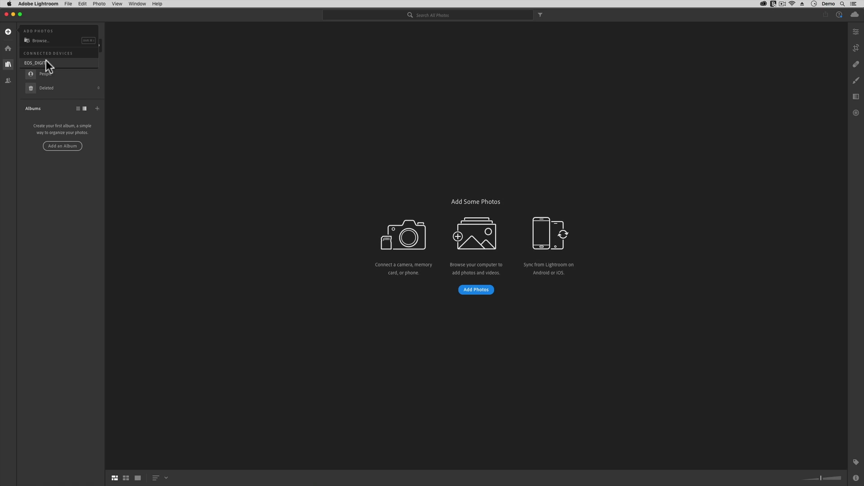
Step: Add all five photos from the EOS_DIGITAL card and view their cloud sync status
left_click(45, 62)
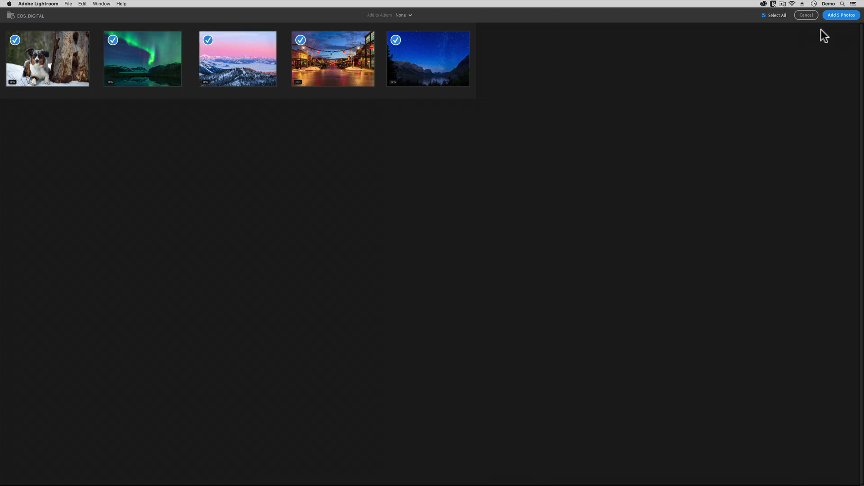
left_click(832, 16)
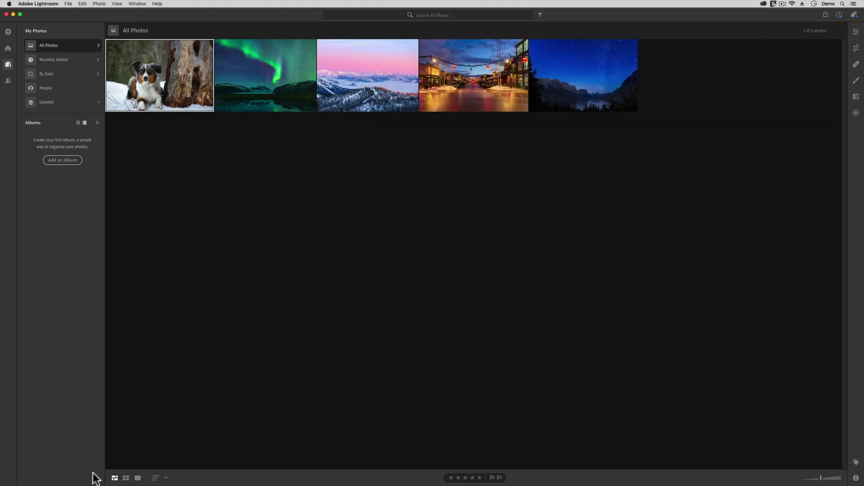
left_click(852, 15)
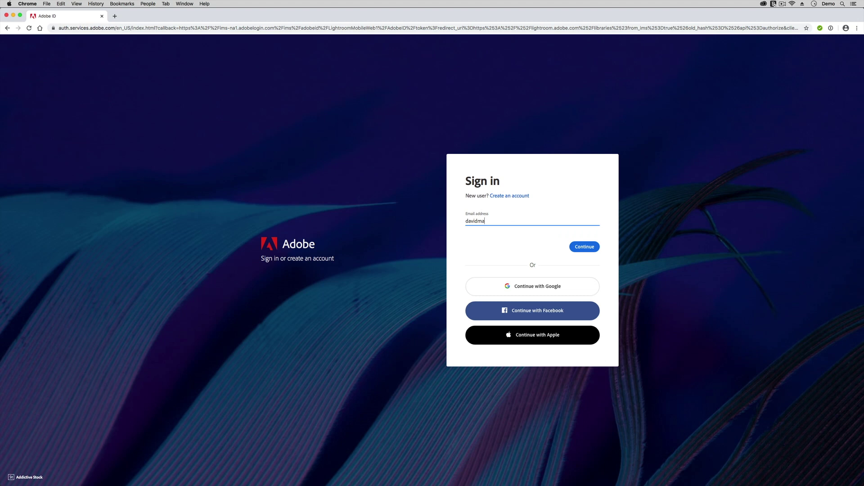
Step: Enter the Adobe ID e-mail address and continue to sign in to Lightroom on the web
type("ail.com")
left_click(584, 247)
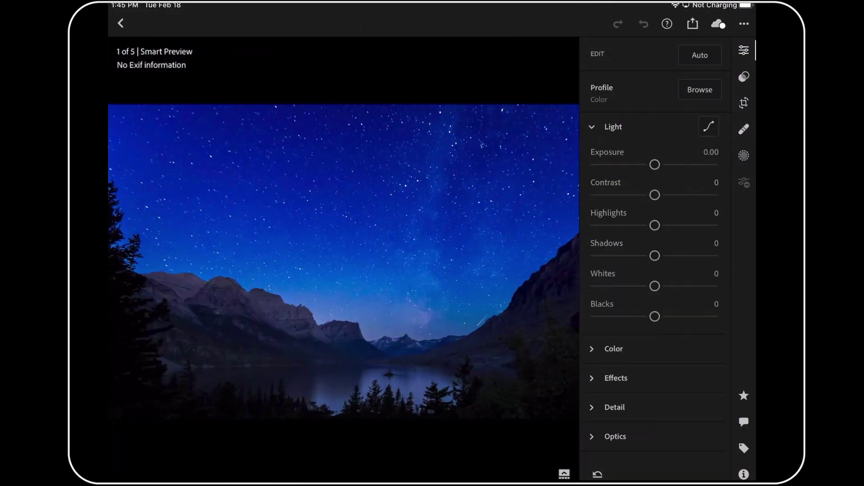
Step: Adjust the night sky's exposure, pull back the pink mountains' highlights and set vibrance -35, and crop the street photo
left_click_drag(656, 164, 662, 167)
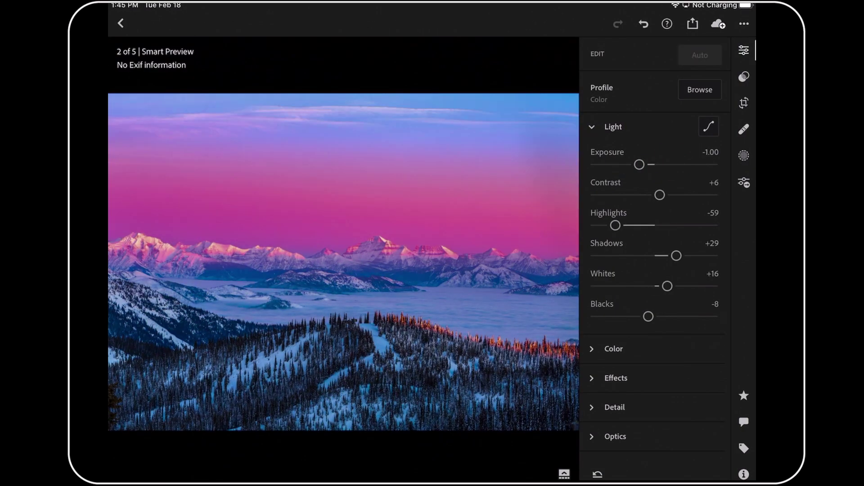
left_click_drag(615, 225, 650, 226)
left_click(613, 349)
left_click_drag(654, 279, 634, 279)
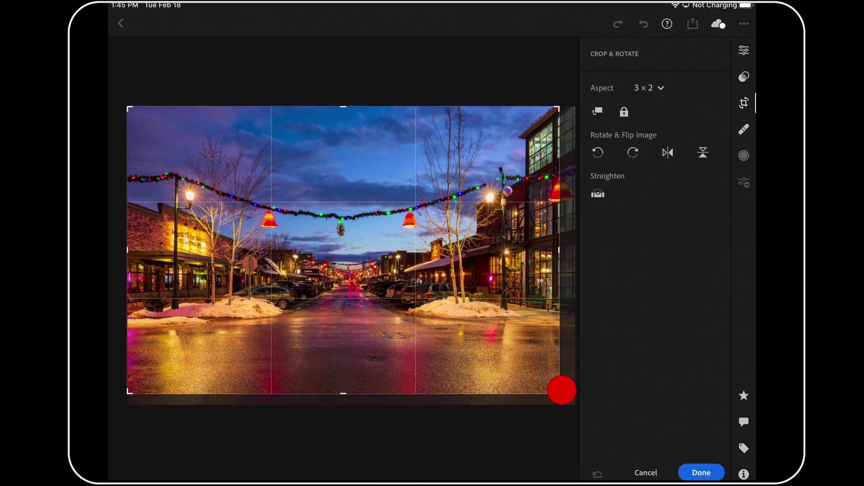
left_click_drag(560, 390, 546, 370)
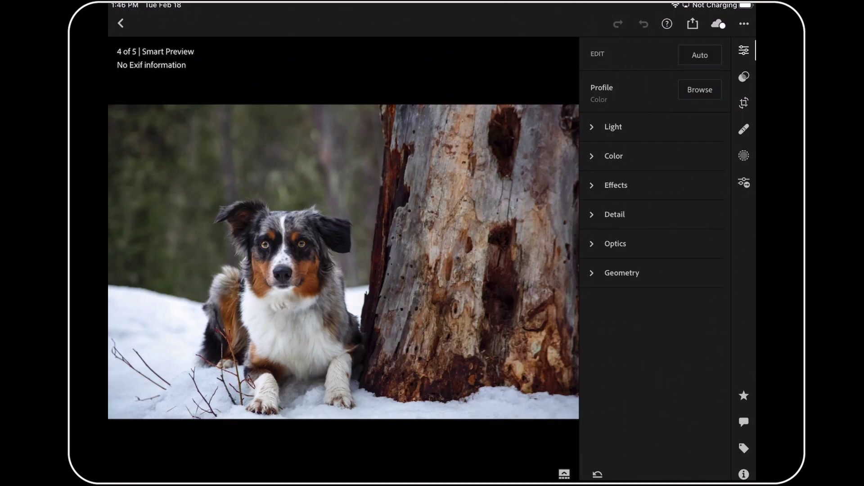
Step: Brush a mask over the dog's head and chest and set its Exposure +0.80, Contrast +9
left_click(744, 155)
left_click(130, 56)
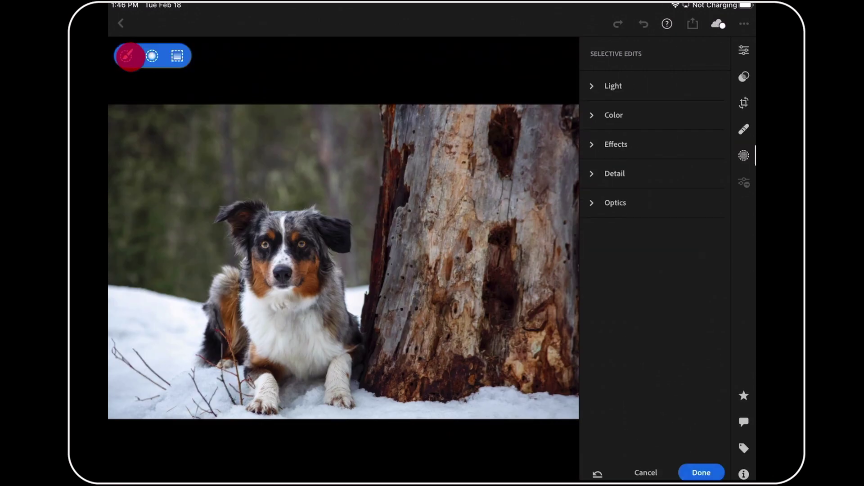
left_click(128, 56)
mouse_move(270, 246)
left_mouse_down()
mouse_move(309, 245)
mouse_move(288, 315)
left_mouse_up()
left_click(613, 85)
left_click(664, 124)
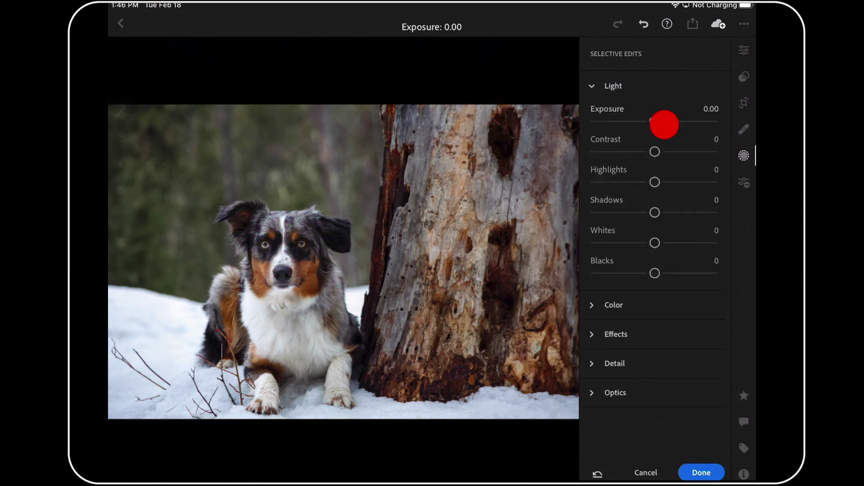
left_click_drag(665, 124, 678, 121)
left_click_drag(655, 152, 672, 148)
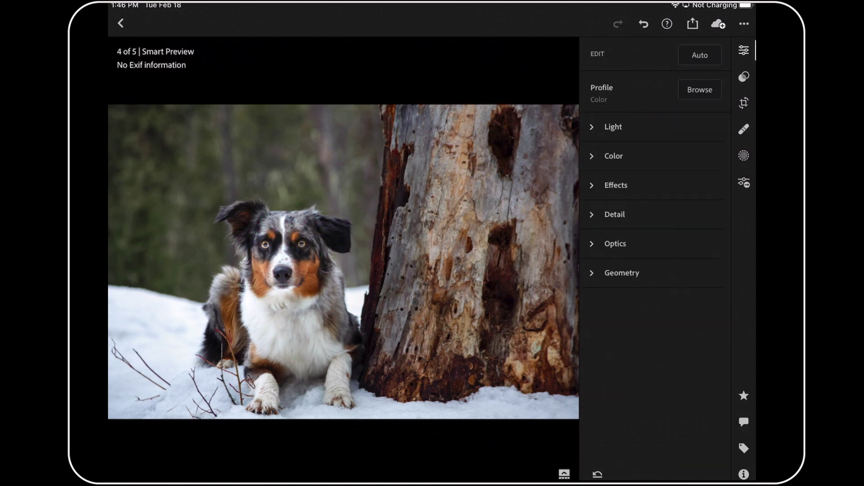
left_click(482, 353)
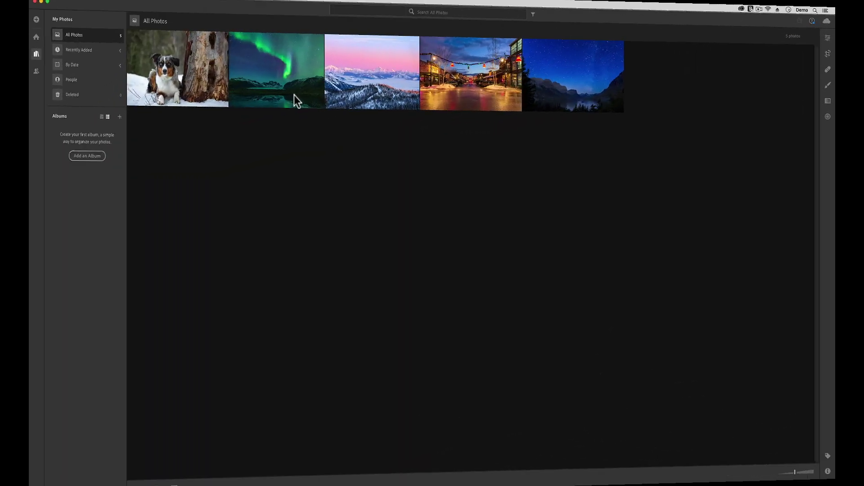
Step: Open the aurora photo with its edit adjustments, then advance to the pink mountains photo
left_click(294, 96)
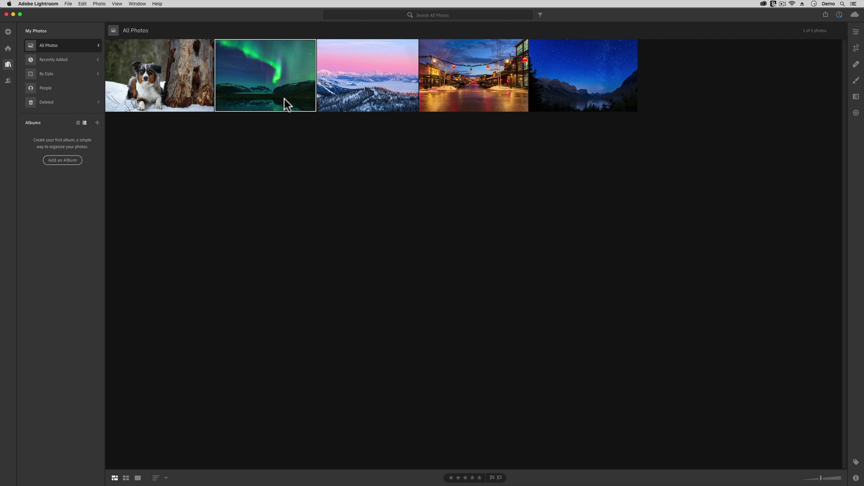
double_click(284, 98)
left_click(856, 31)
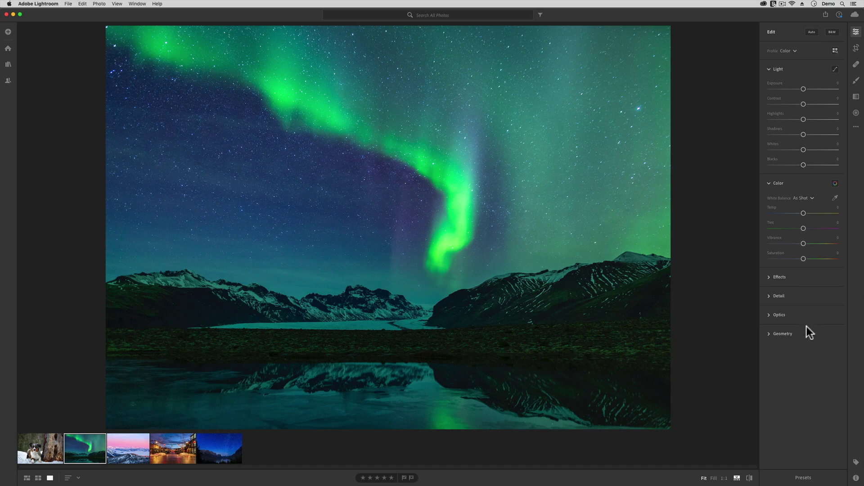
key("Right")
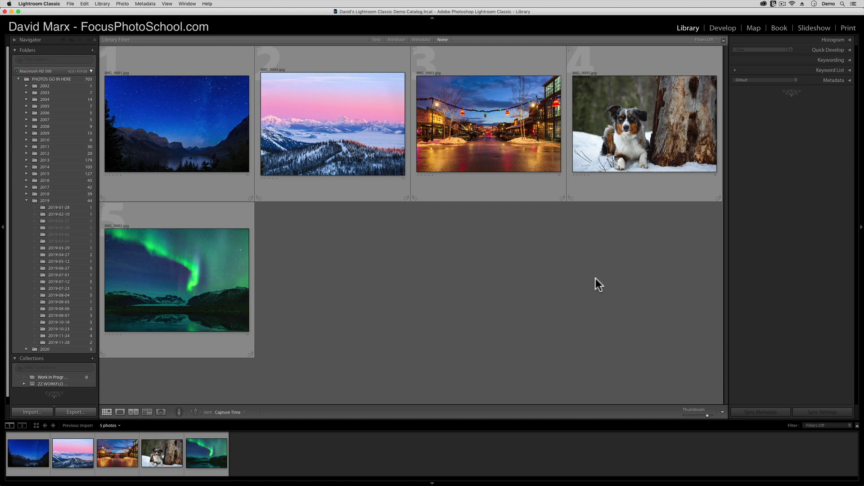
Step: Set the filmstrip source to All Photographs and scroll through the catalog grid
left_click(80, 425)
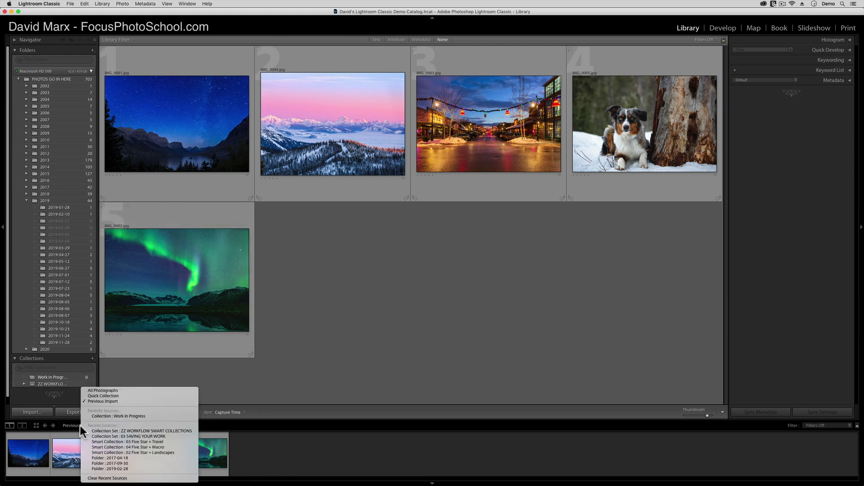
left_click(92, 390)
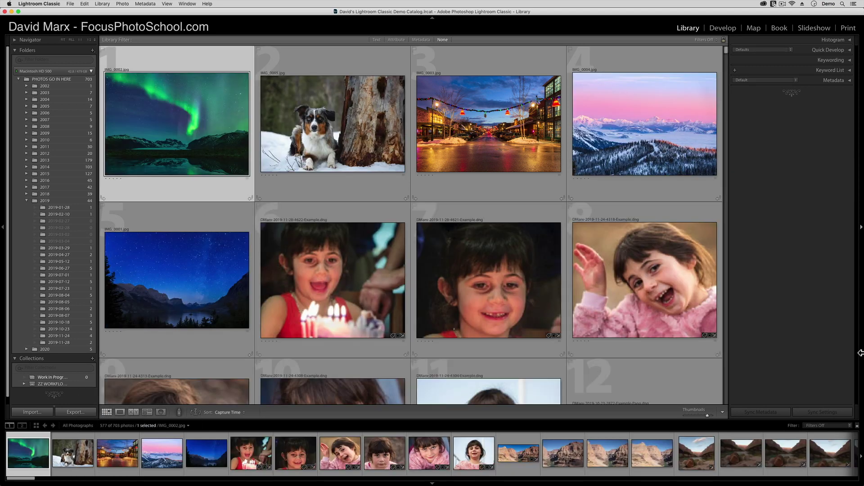
scroll(578, 311, "down", 2)
scroll(579, 311, "down", 3)
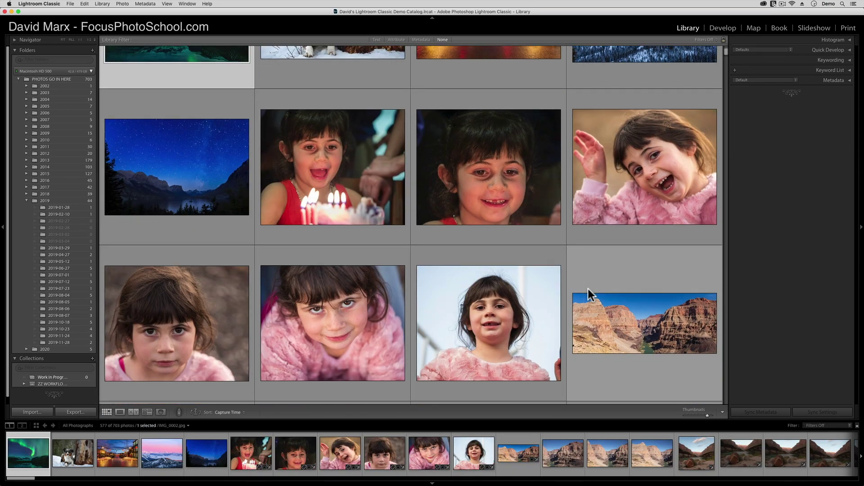
scroll(588, 289, "down", 5)
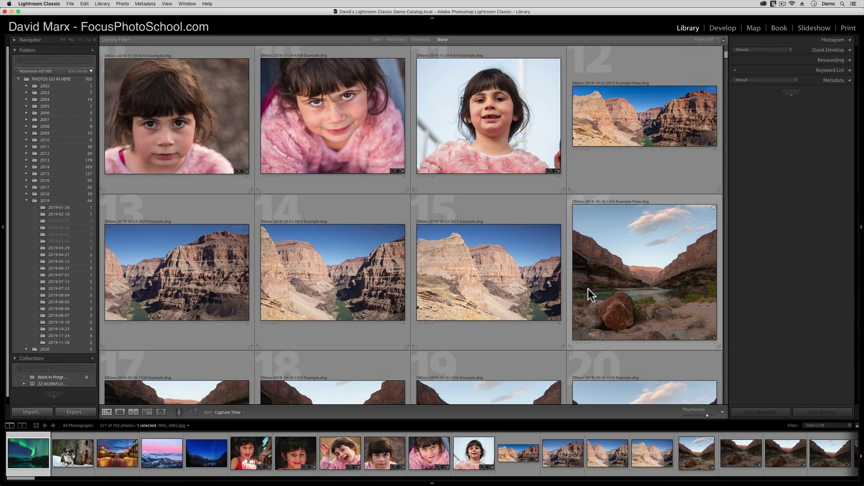
scroll(588, 288, "down", 10)
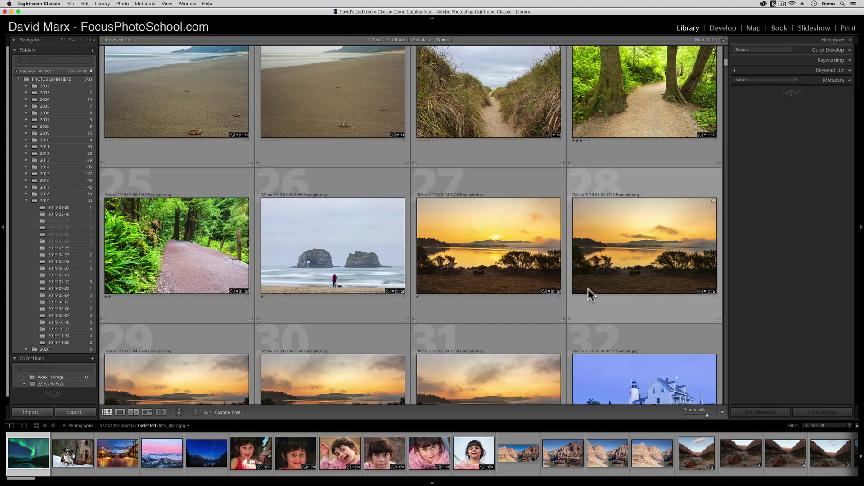
scroll(588, 289, "down", 7)
scroll(588, 288, "down", 3)
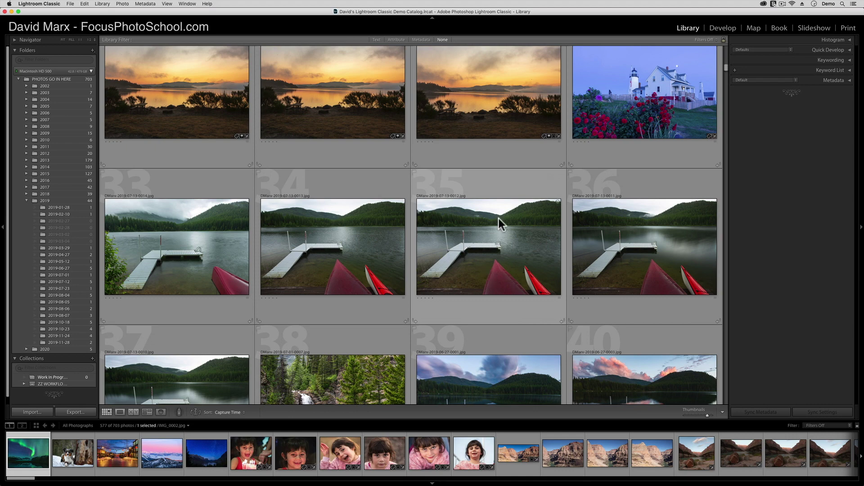
Step: Select the dock photo with pink clouds (photo 40) and lay it out in the Print module
scroll(630, 316, "down", 2)
left_click(630, 342)
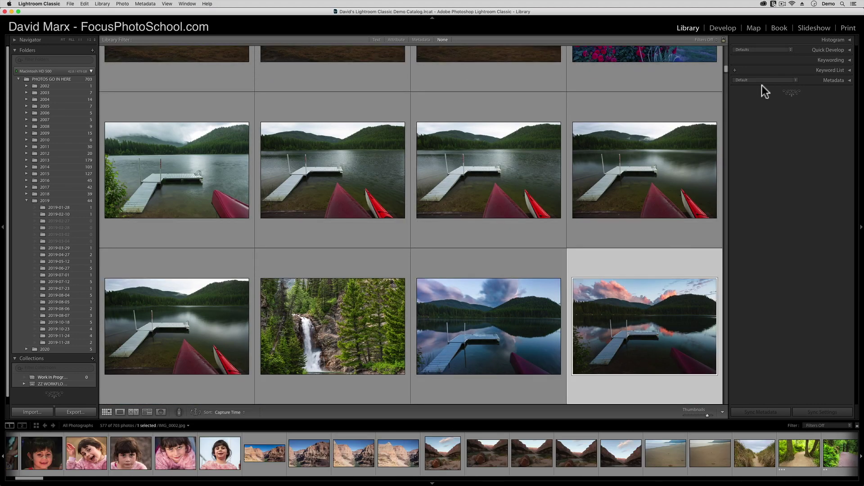
left_click(845, 28)
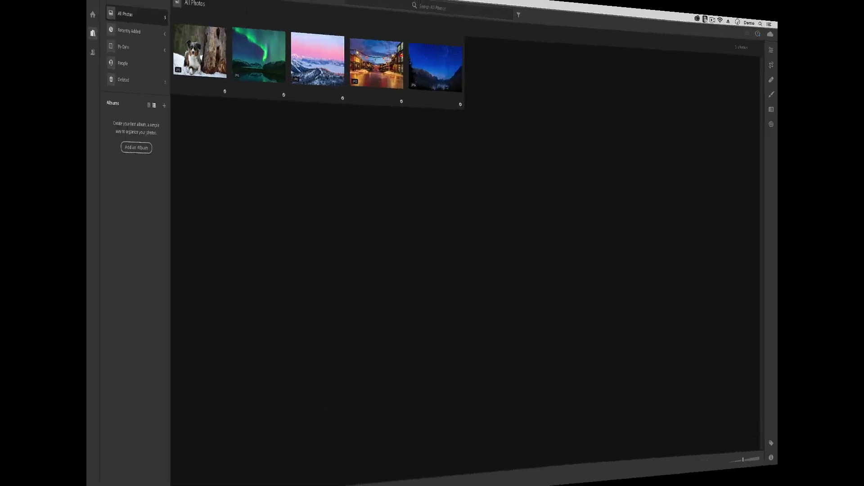
Step: Choose File > Migrate From > Lightroom Classic Catalog to begin migrating a Classic catalog
left_click(68, 4)
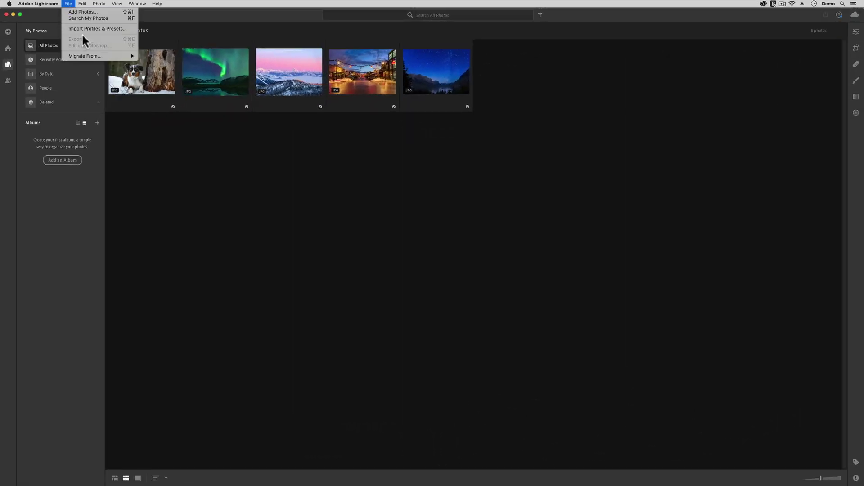
mouse_move(87, 55)
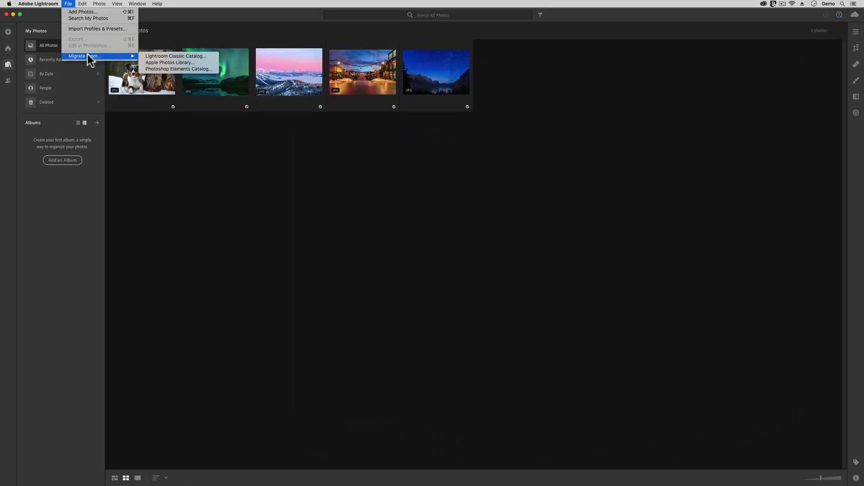
left_click(140, 56)
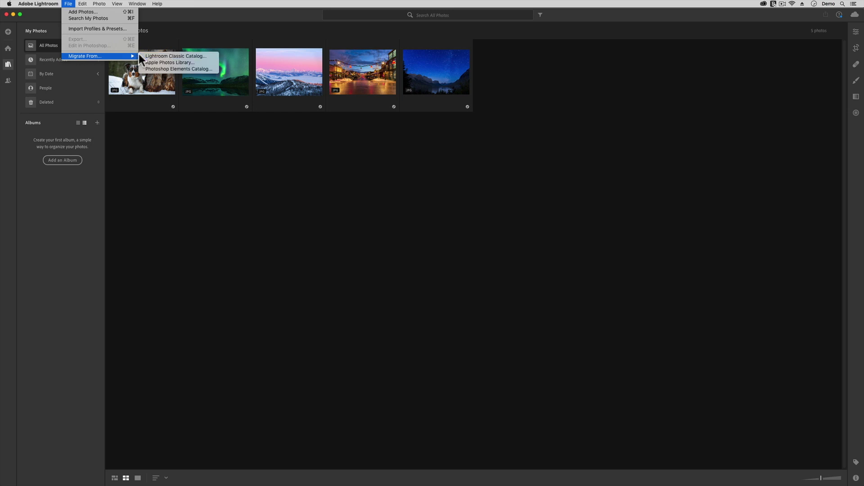